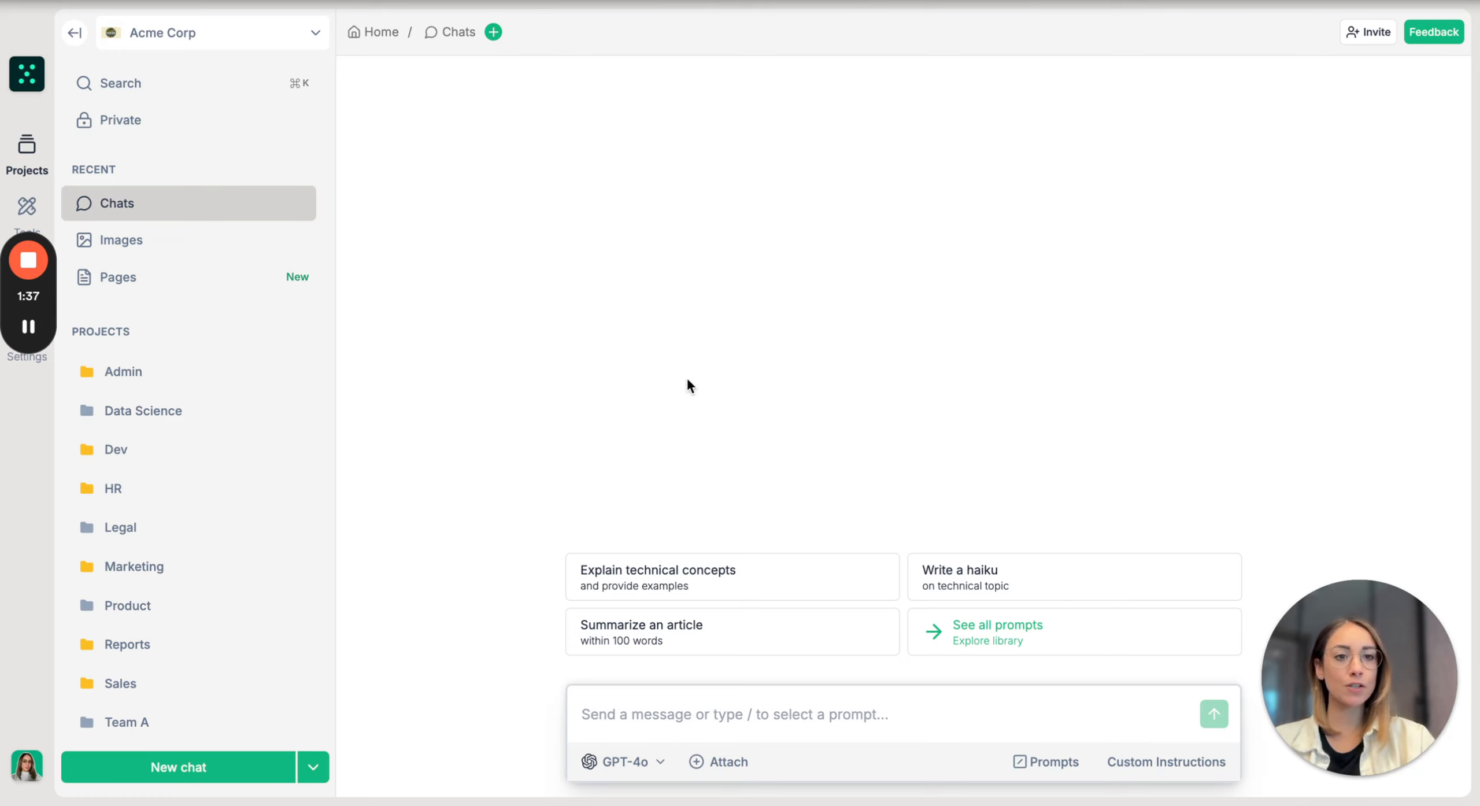
- Open the Project Knowledge settings of the Marketing project
{"action": "scroll", "coordinate": [147, 447], "scroll_direction": "down", "scroll_amount": 1}
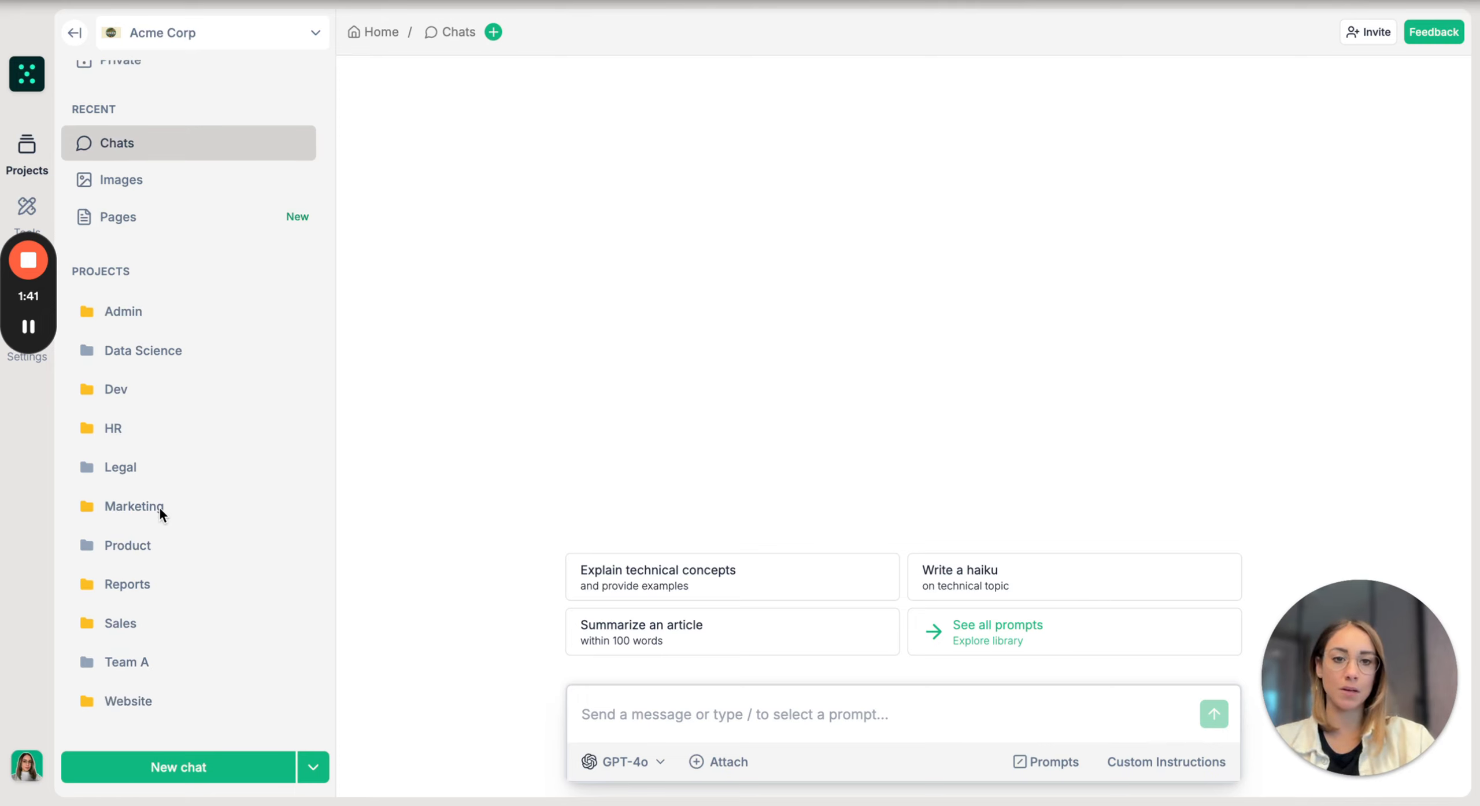
{"action": "left_click", "coordinate": [149, 510]}
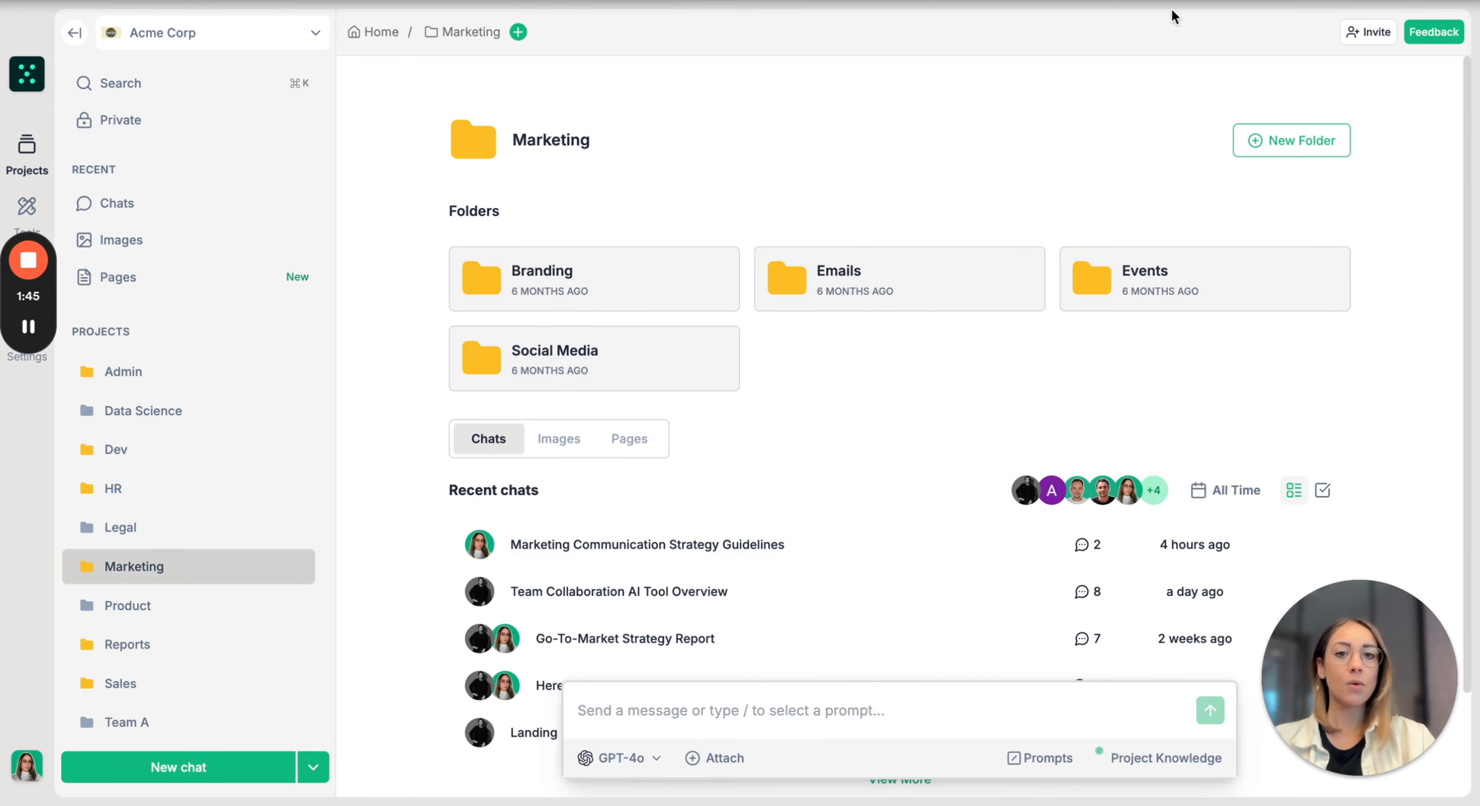
{"action": "left_click", "coordinate": [1144, 775]}
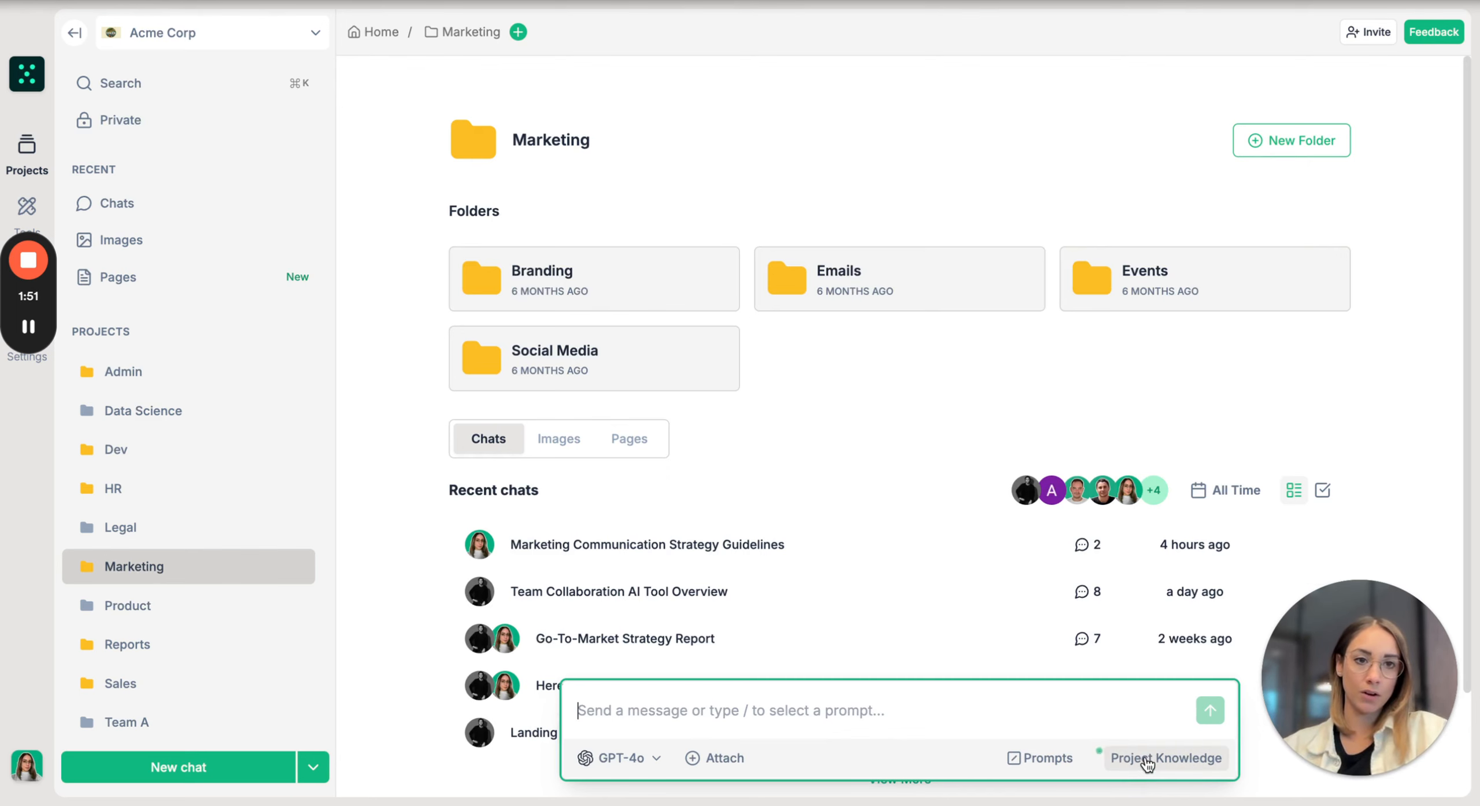
{"action": "left_click", "coordinate": [1147, 762]}
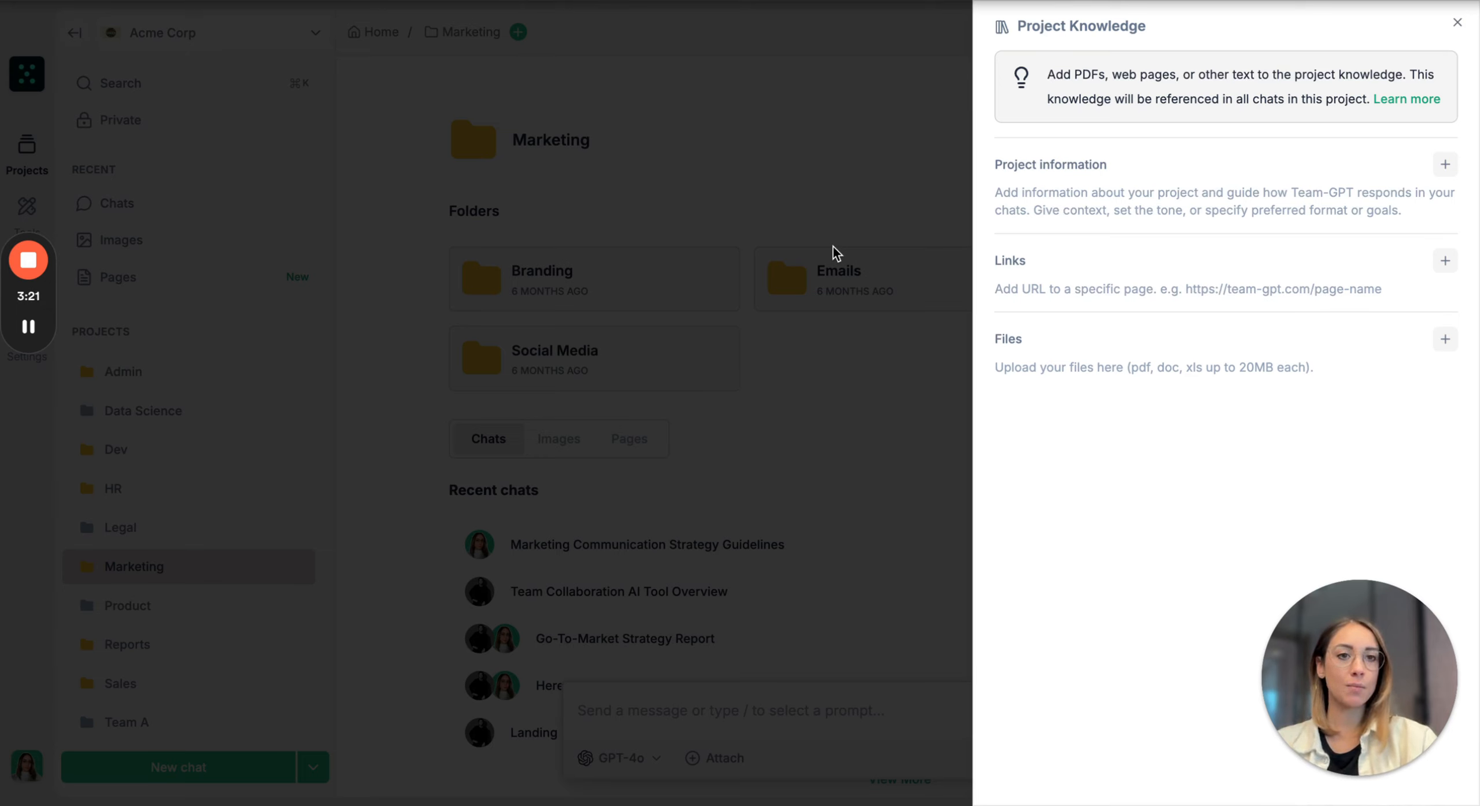
- Add the copied marketing guidelines on tone and style, brand, audience and key messages as project information, review them and save
{"action": "left_click", "coordinate": [1444, 166]}
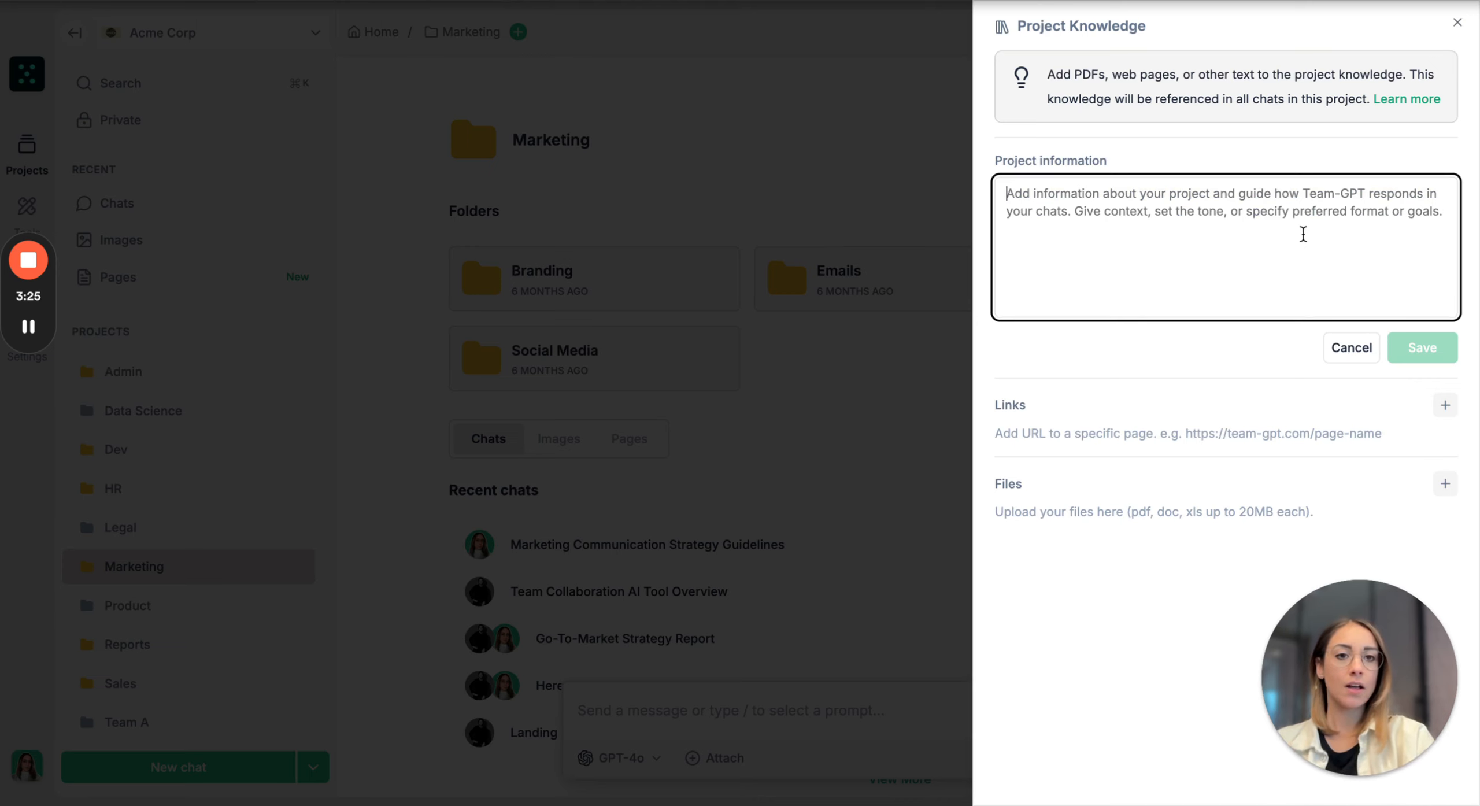
{"action": "key", "text": "super+v"}
{"action": "scroll", "coordinate": [1303, 233], "scroll_direction": "up", "scroll_amount": 5}
{"action": "scroll", "coordinate": [1303, 233], "scroll_direction": "down", "scroll_amount": 2}
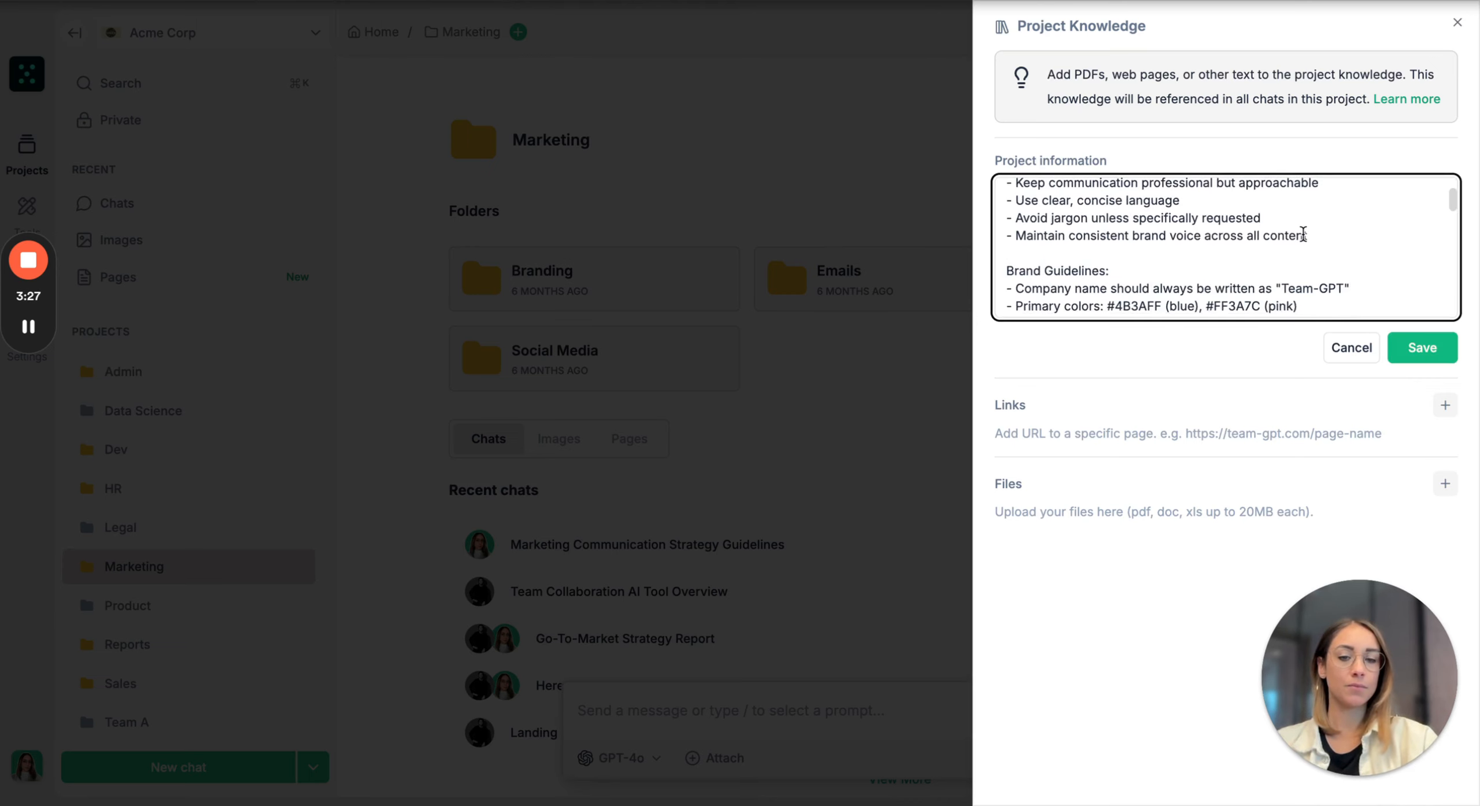
{"action": "scroll", "coordinate": [1308, 235], "scroll_direction": "up", "scroll_amount": 2}
{"action": "scroll", "coordinate": [1306, 235], "scroll_direction": "down", "scroll_amount": 1}
{"action": "scroll", "coordinate": [1153, 214], "scroll_direction": "down", "scroll_amount": 5}
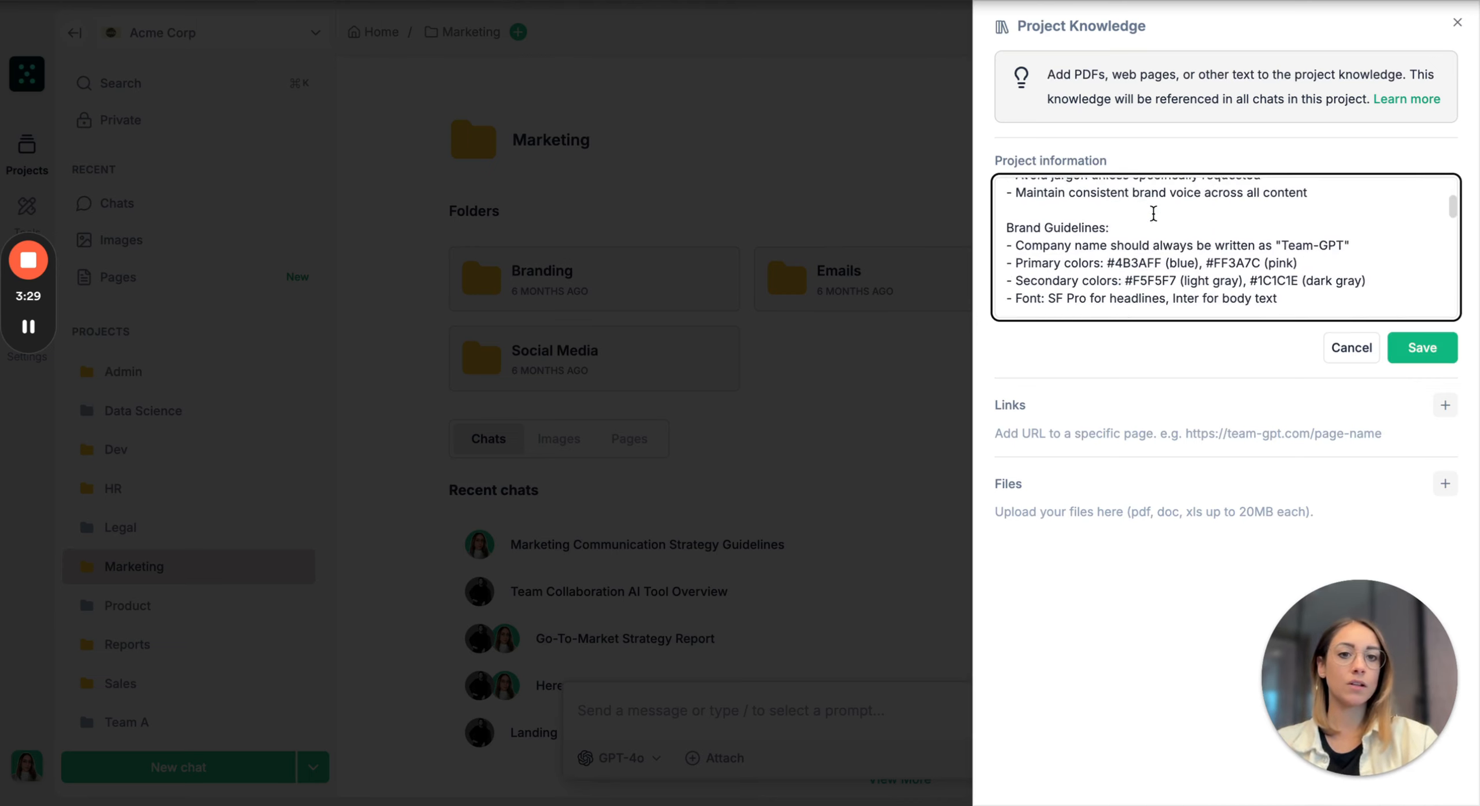
{"action": "scroll", "coordinate": [1152, 214], "scroll_direction": "down", "scroll_amount": 2}
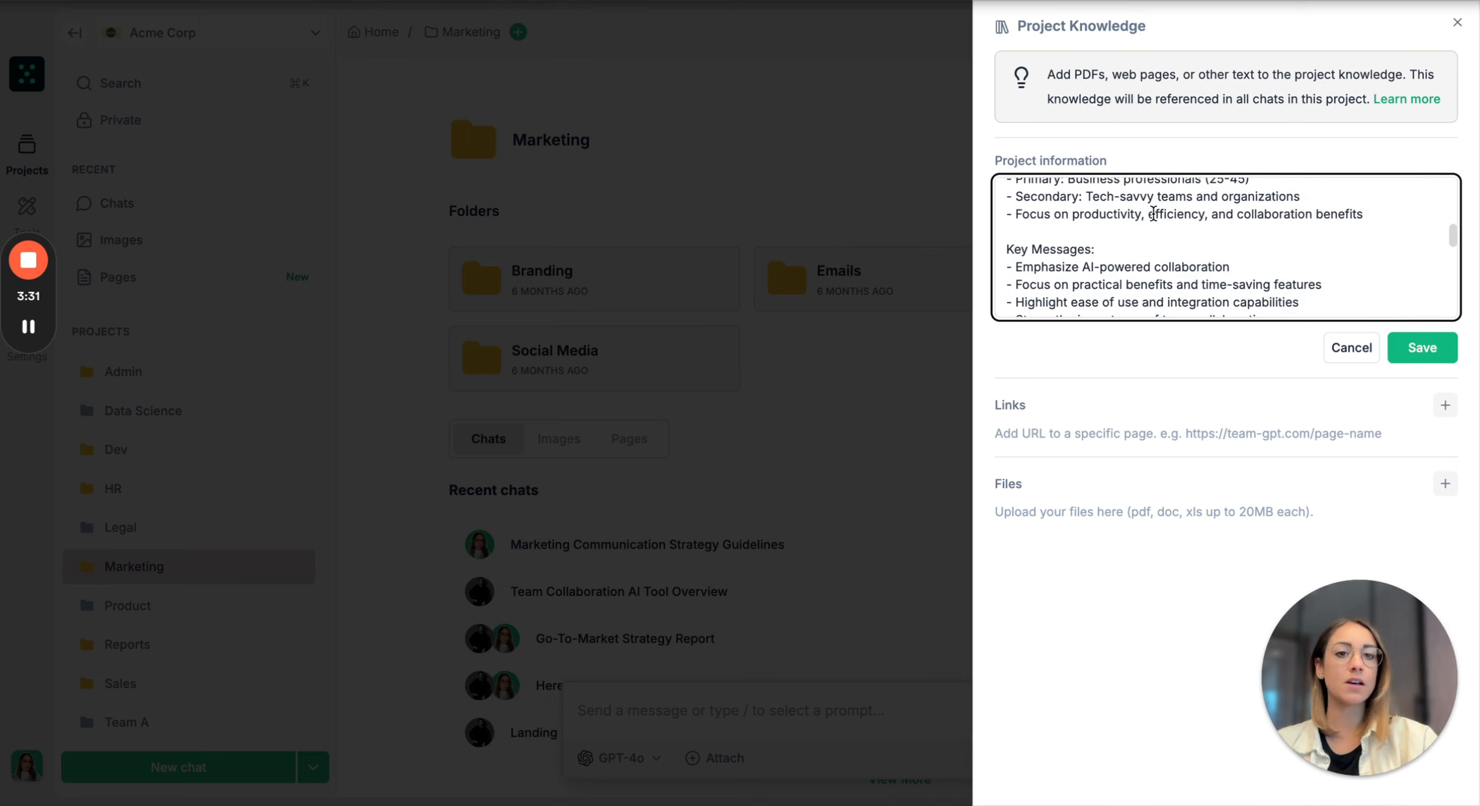
{"action": "scroll", "coordinate": [1153, 214], "scroll_direction": "up", "scroll_amount": 2}
{"action": "scroll", "coordinate": [1153, 214], "scroll_direction": "down", "scroll_amount": 5}
{"action": "scroll", "coordinate": [1152, 214], "scroll_direction": "down", "scroll_amount": 8}
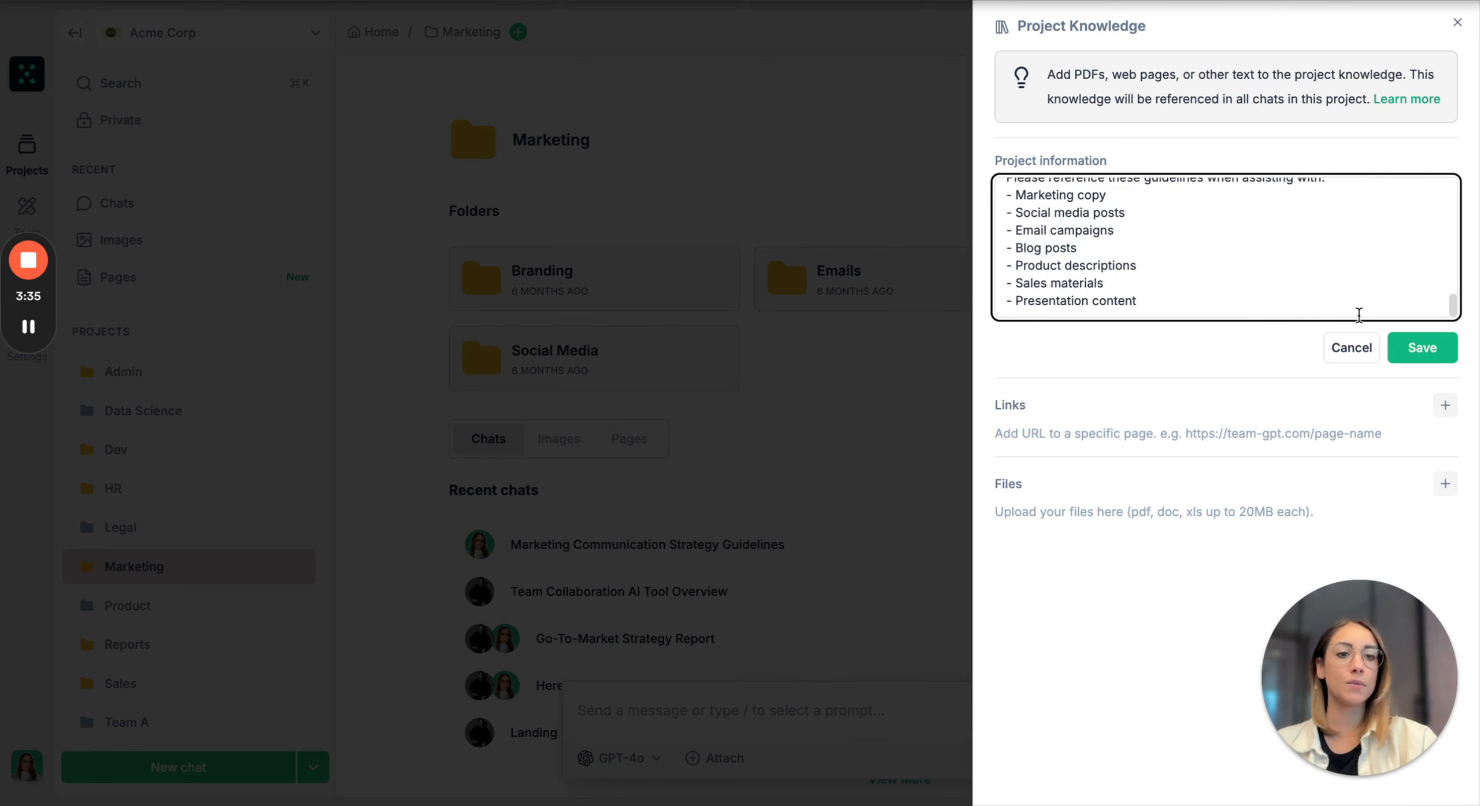
{"action": "left_click", "coordinate": [1419, 354]}
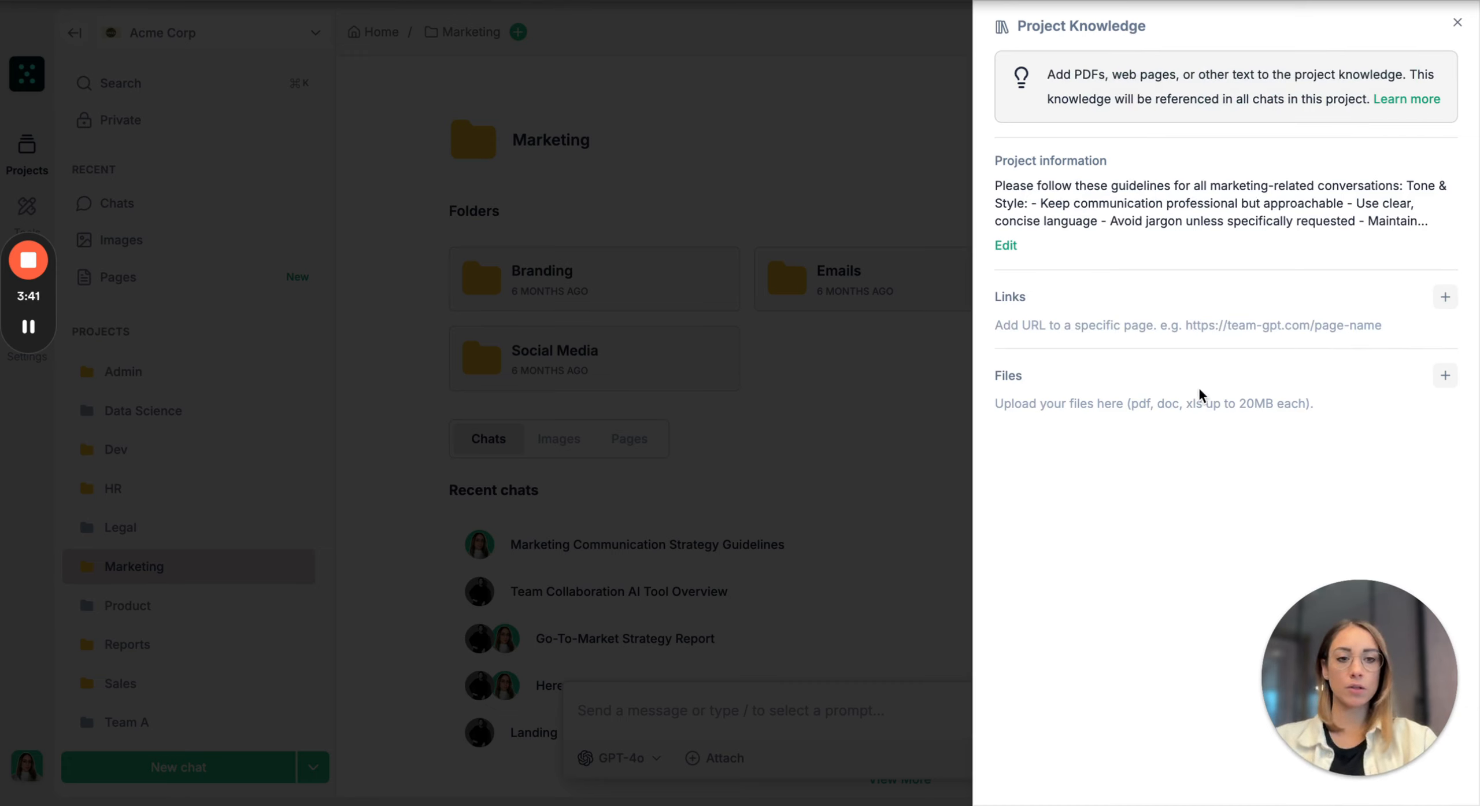
{"action": "left_click", "coordinate": [1445, 298]}
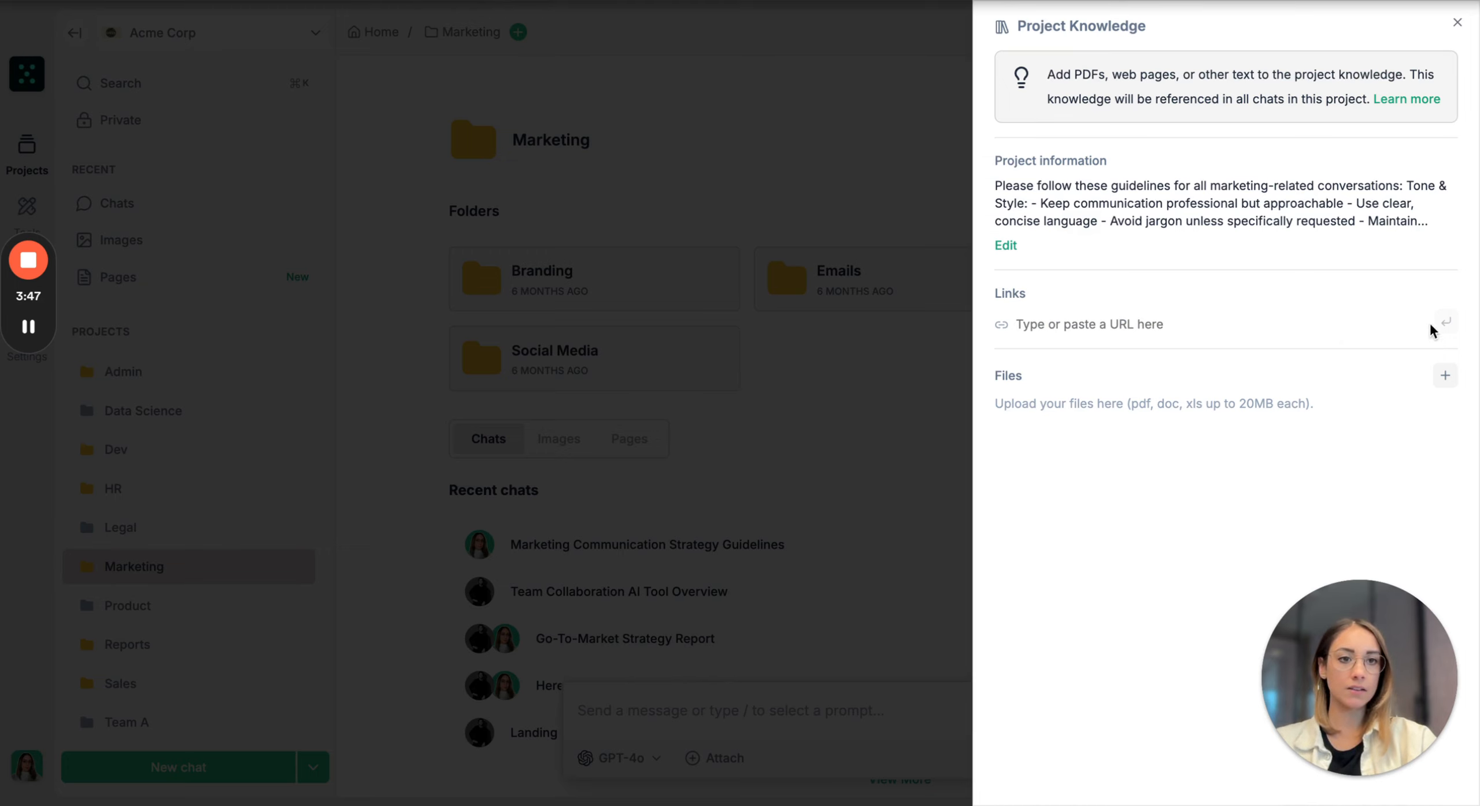
{"action": "left_click", "coordinate": [1225, 329]}
{"action": "type", "text": "https://team-gpt.com/ai-use-cases/marketing/"}
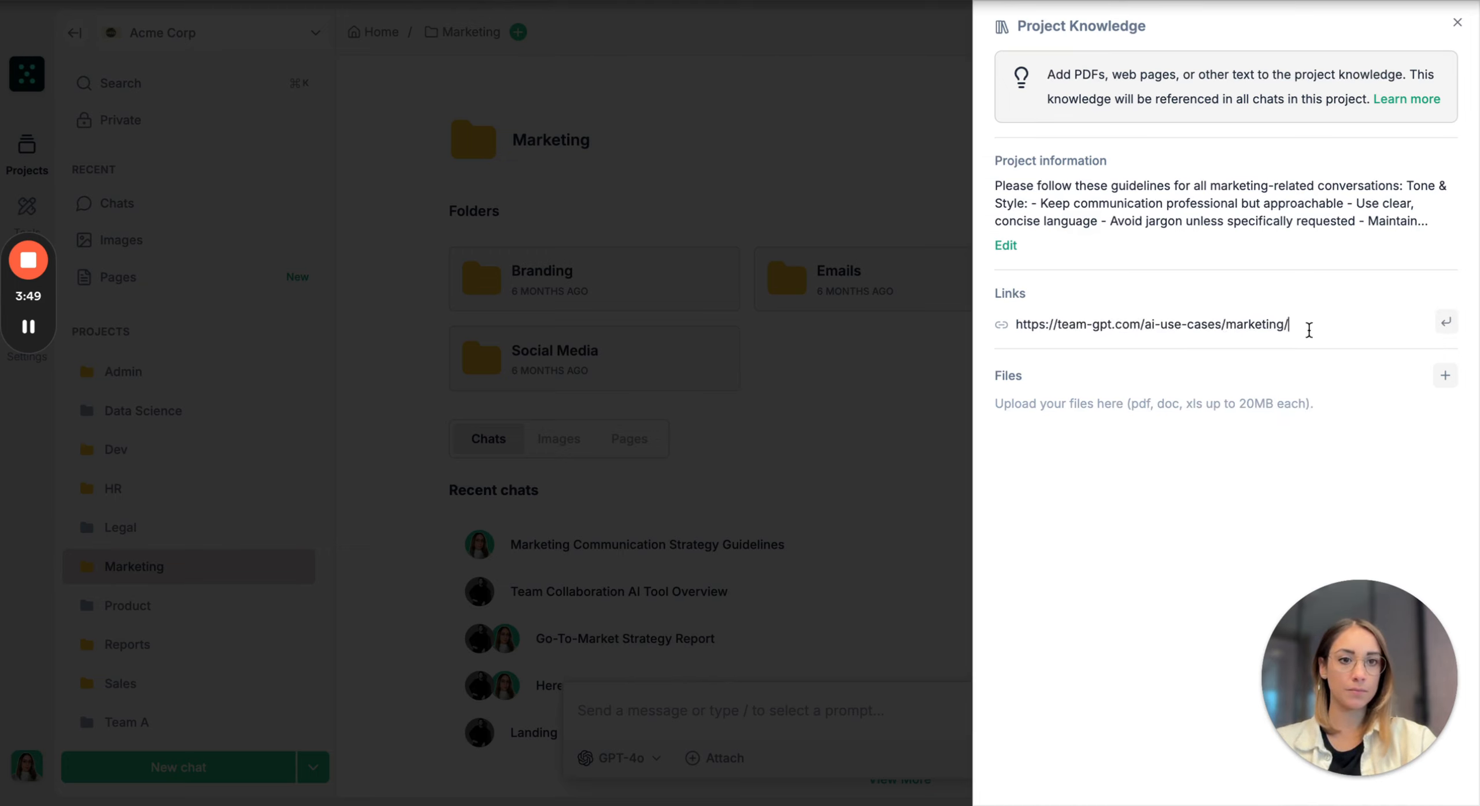
{"action": "left_click", "coordinate": [1446, 323]}
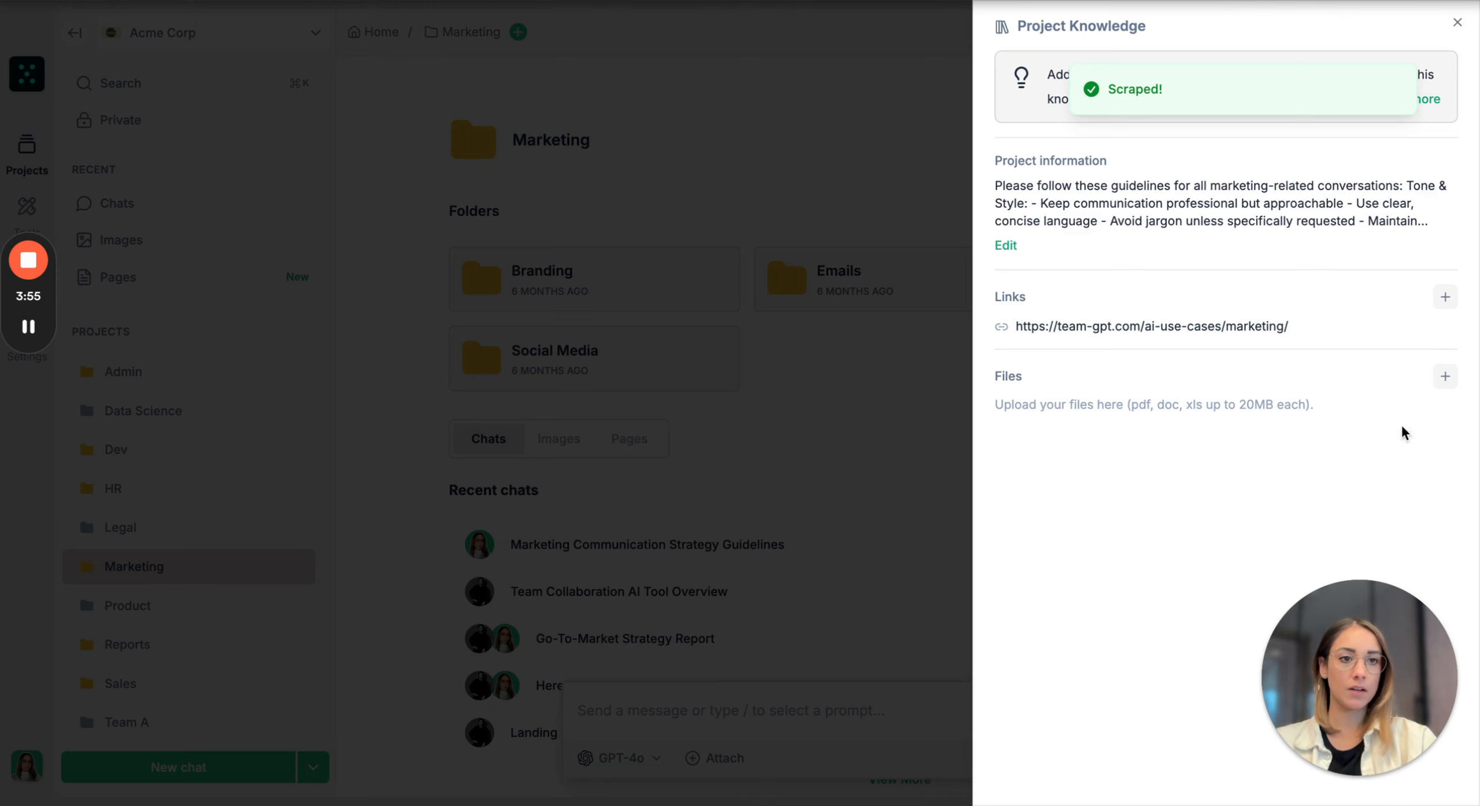
{"action": "left_click", "coordinate": [1439, 300]}
{"action": "left_click", "coordinate": [1228, 323]}
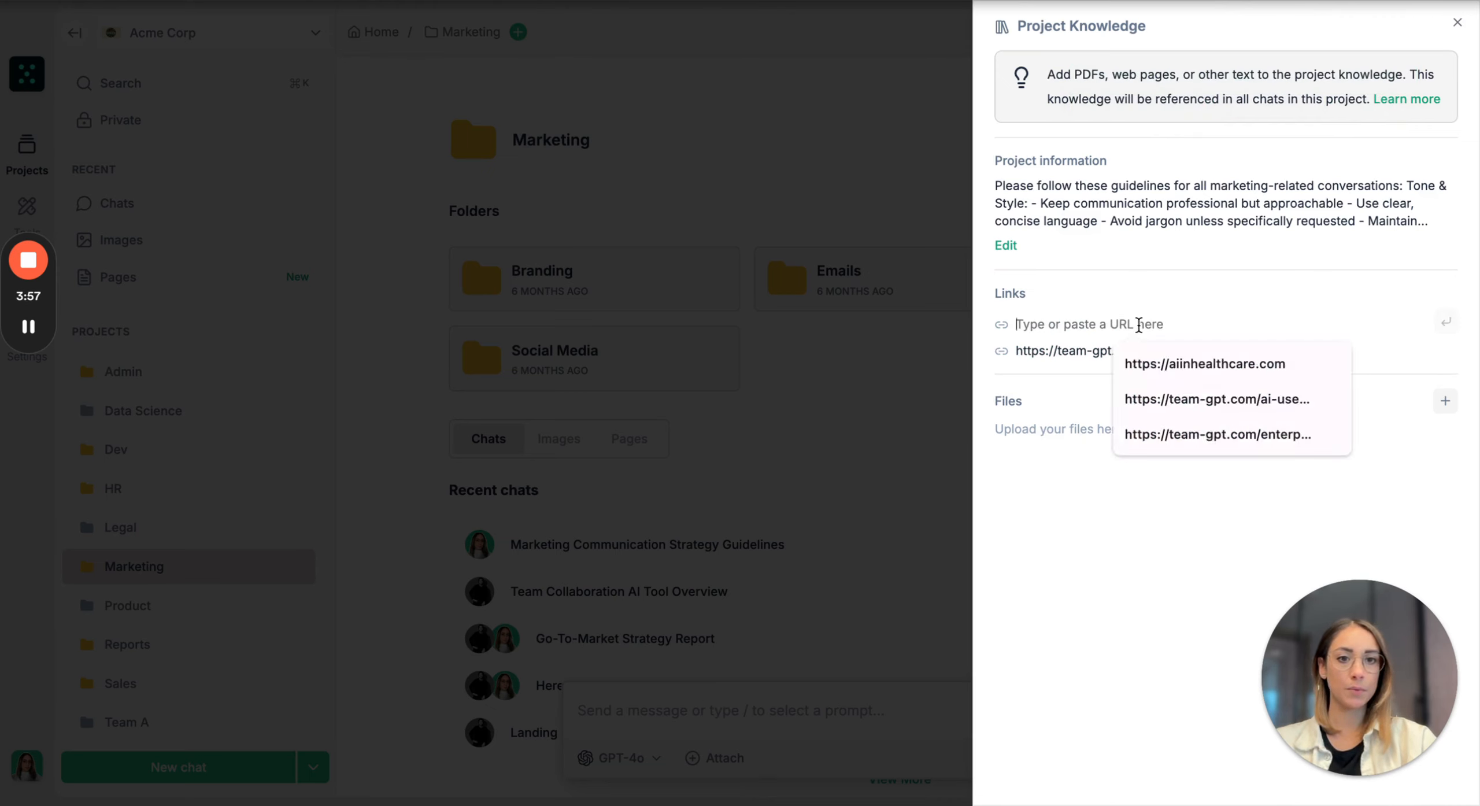
{"action": "type", "text": "https://team-gpt.com/enterprise/"}
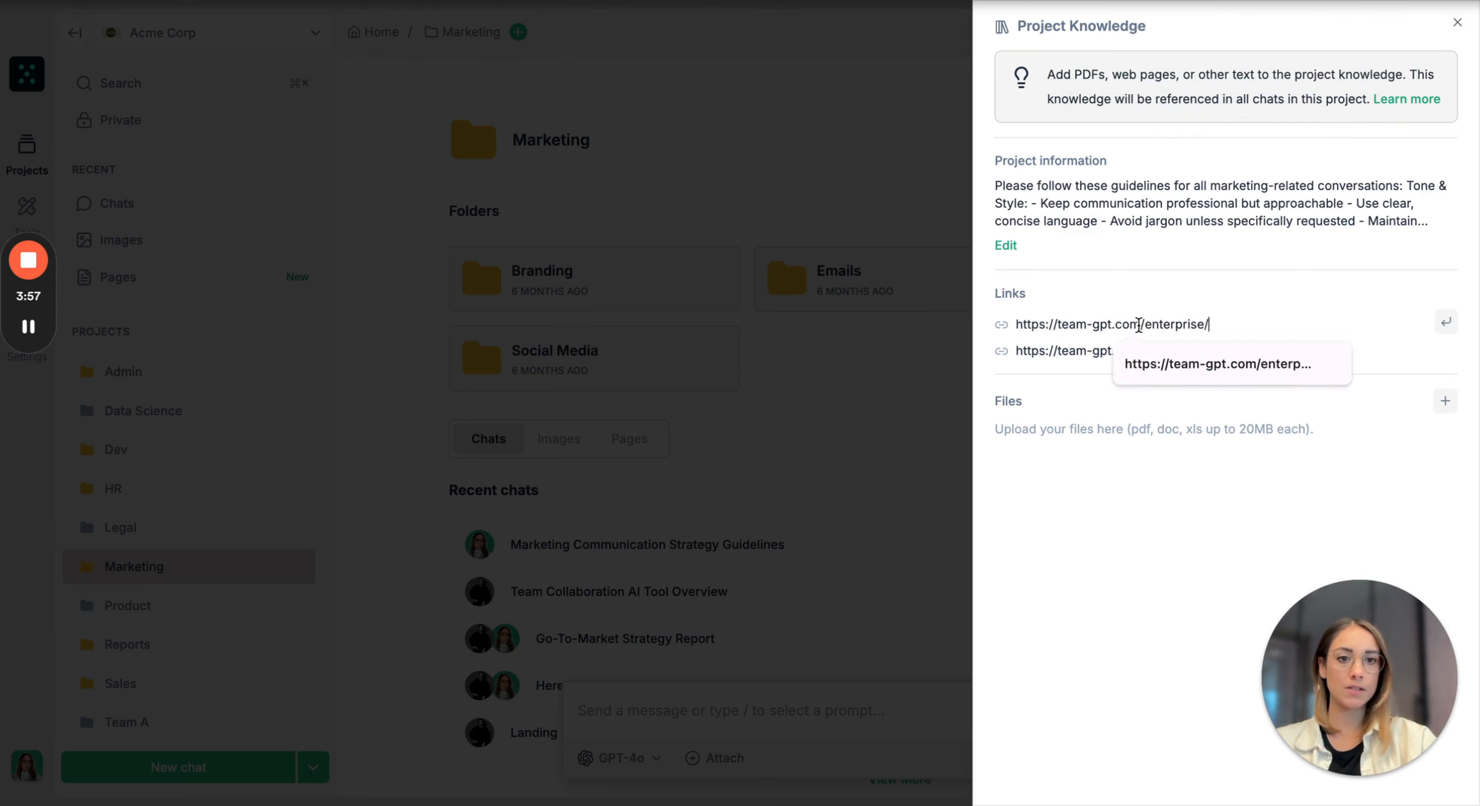
{"action": "left_click", "coordinate": [1445, 322]}
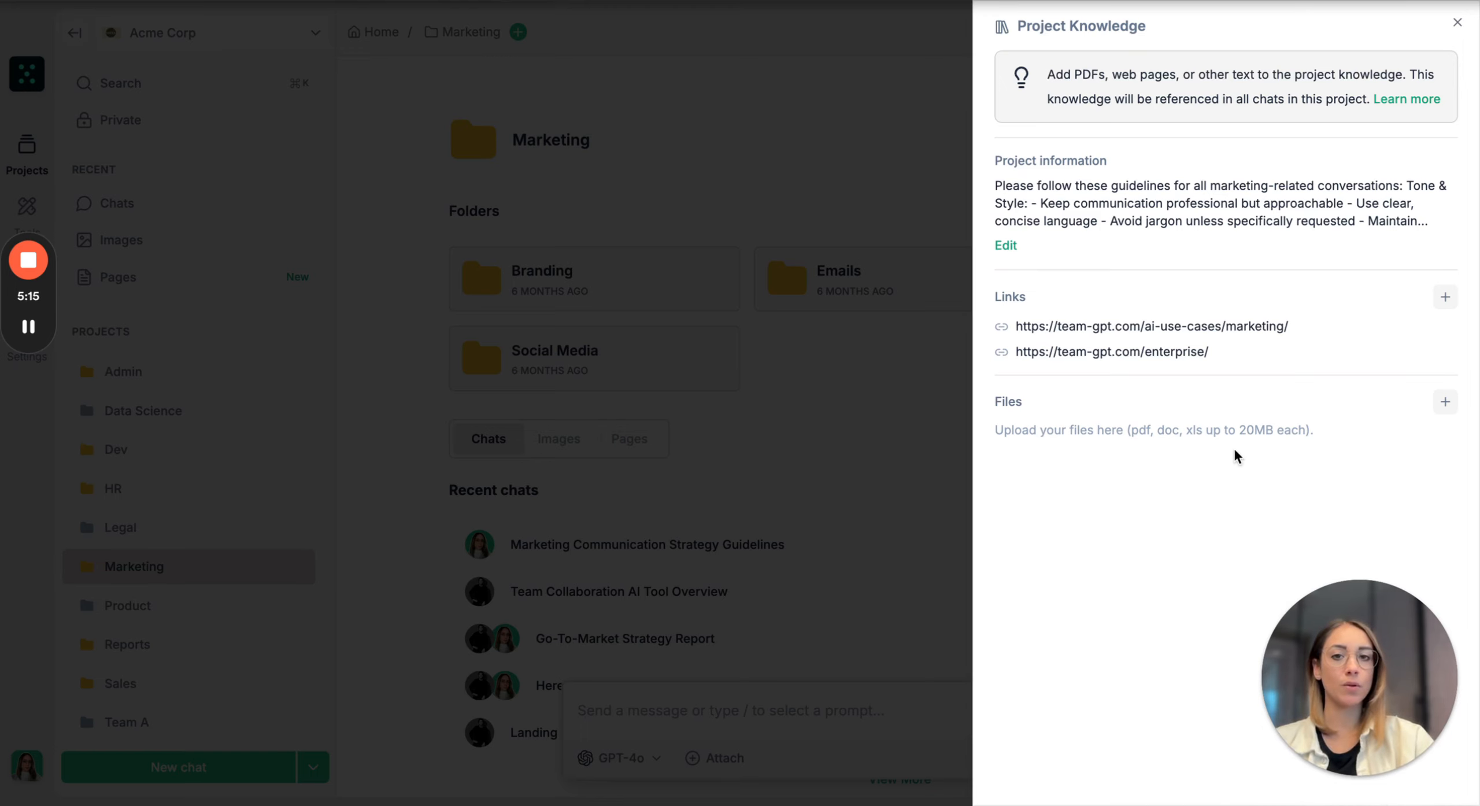
- Upload Use Case Discovery.xlsx, Brand DNA.docx and Style guide.pdf from the Desktop to the project knowledge, and close it
{"action": "left_click", "coordinate": [1444, 404]}
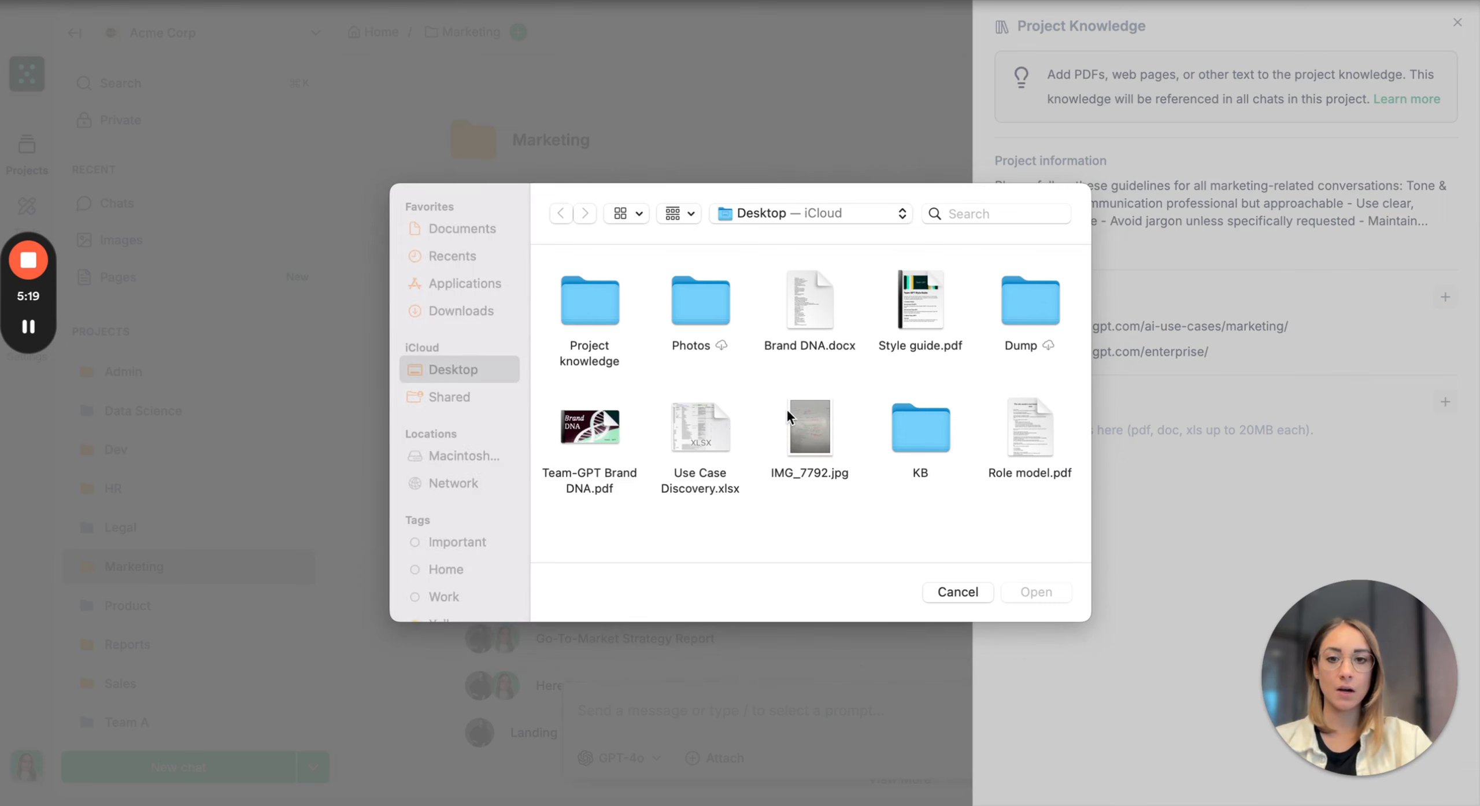
{"action": "left_click", "coordinate": [714, 418]}
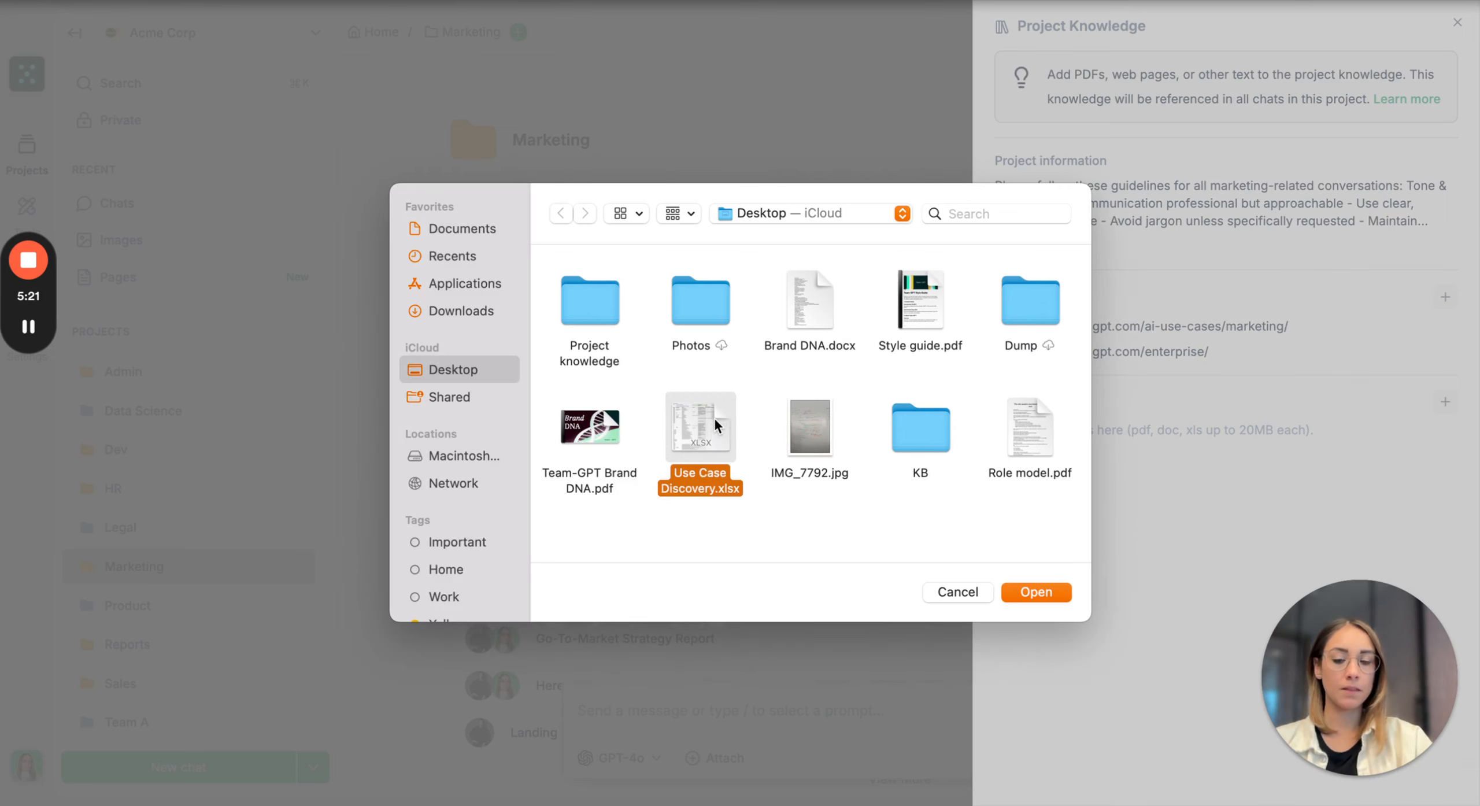
{"action": "double_click", "coordinate": [712, 417]}
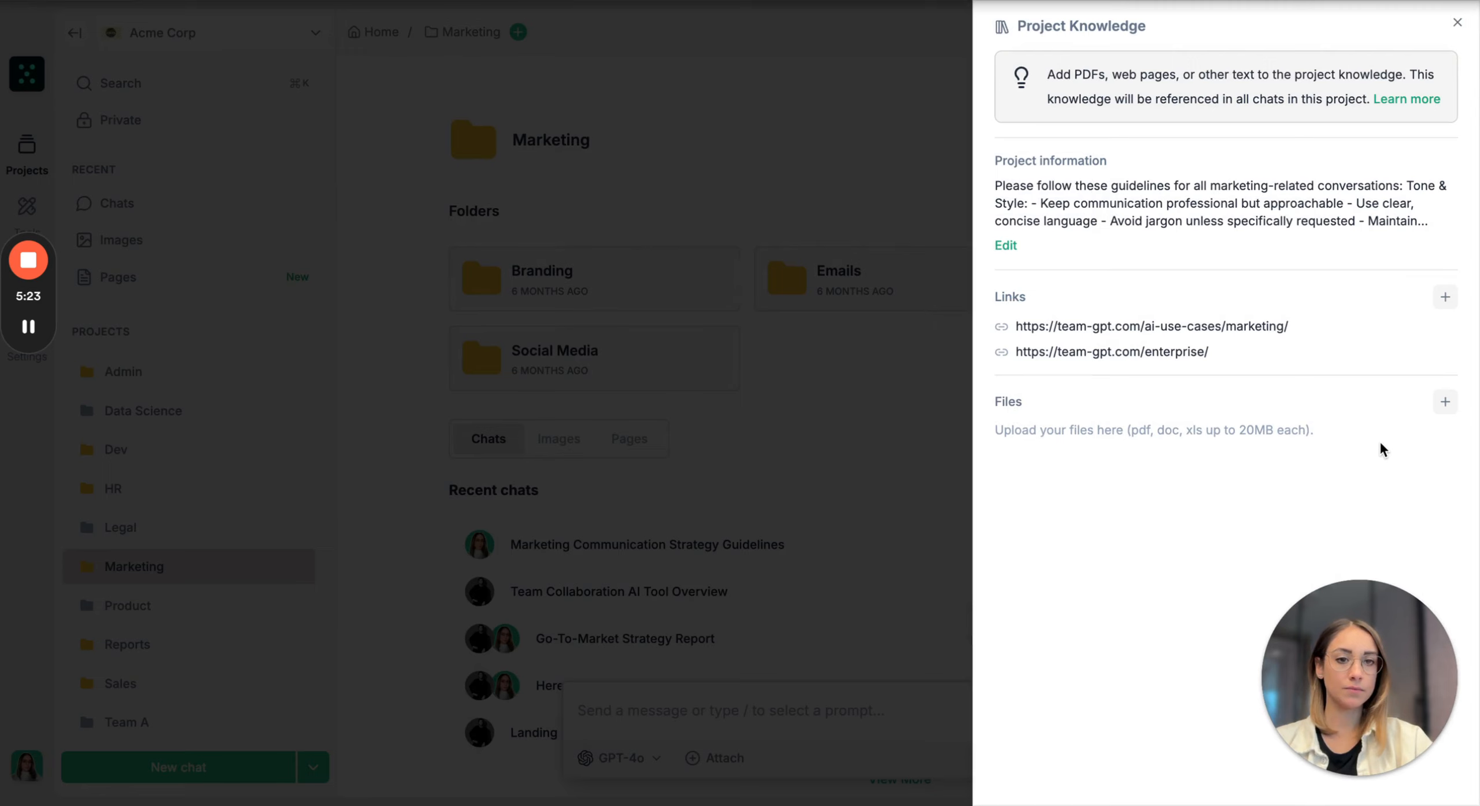
{"action": "left_click", "coordinate": [1445, 402]}
{"action": "double_click", "coordinate": [814, 297]}
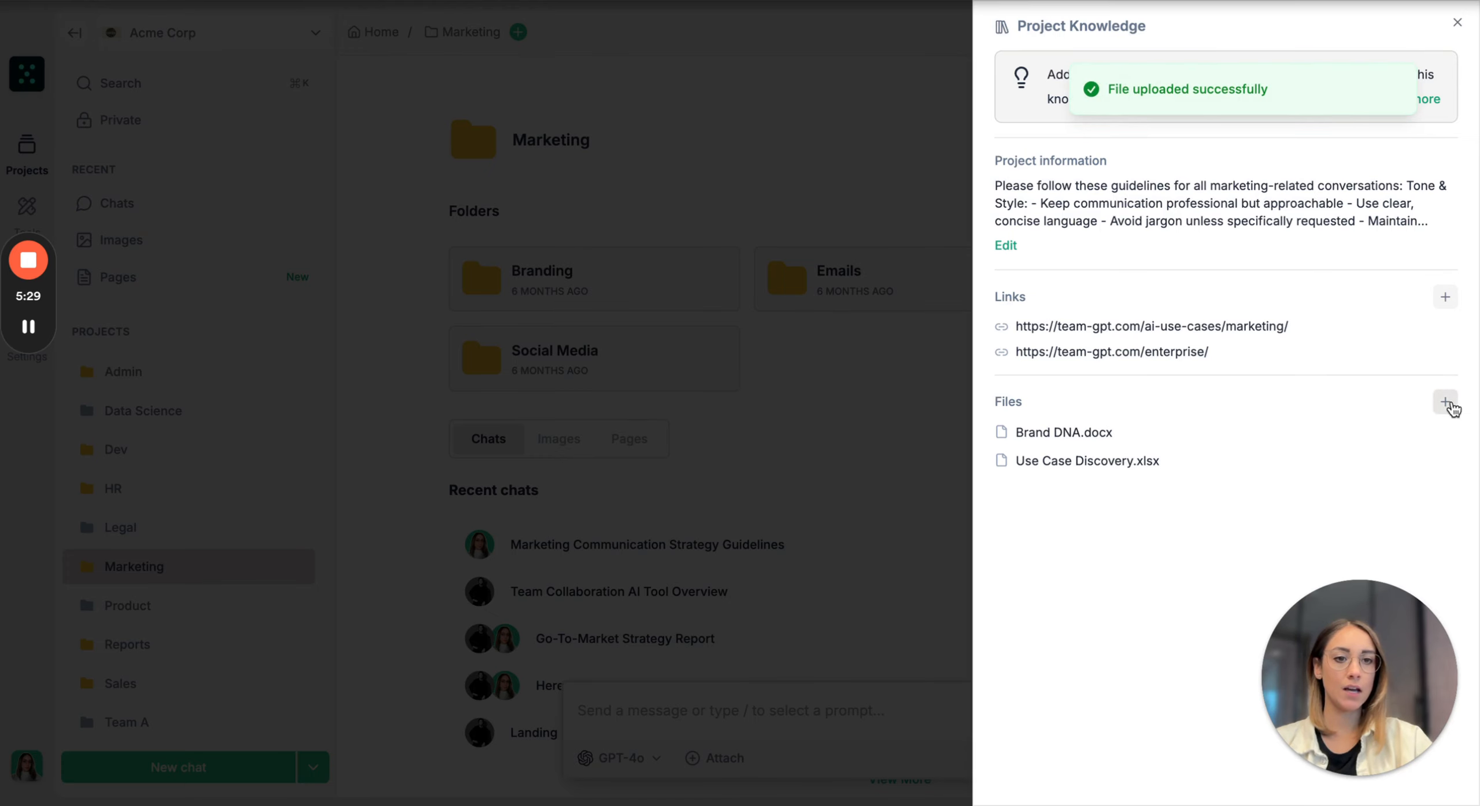
{"action": "left_click", "coordinate": [1445, 402]}
{"action": "double_click", "coordinate": [921, 294]}
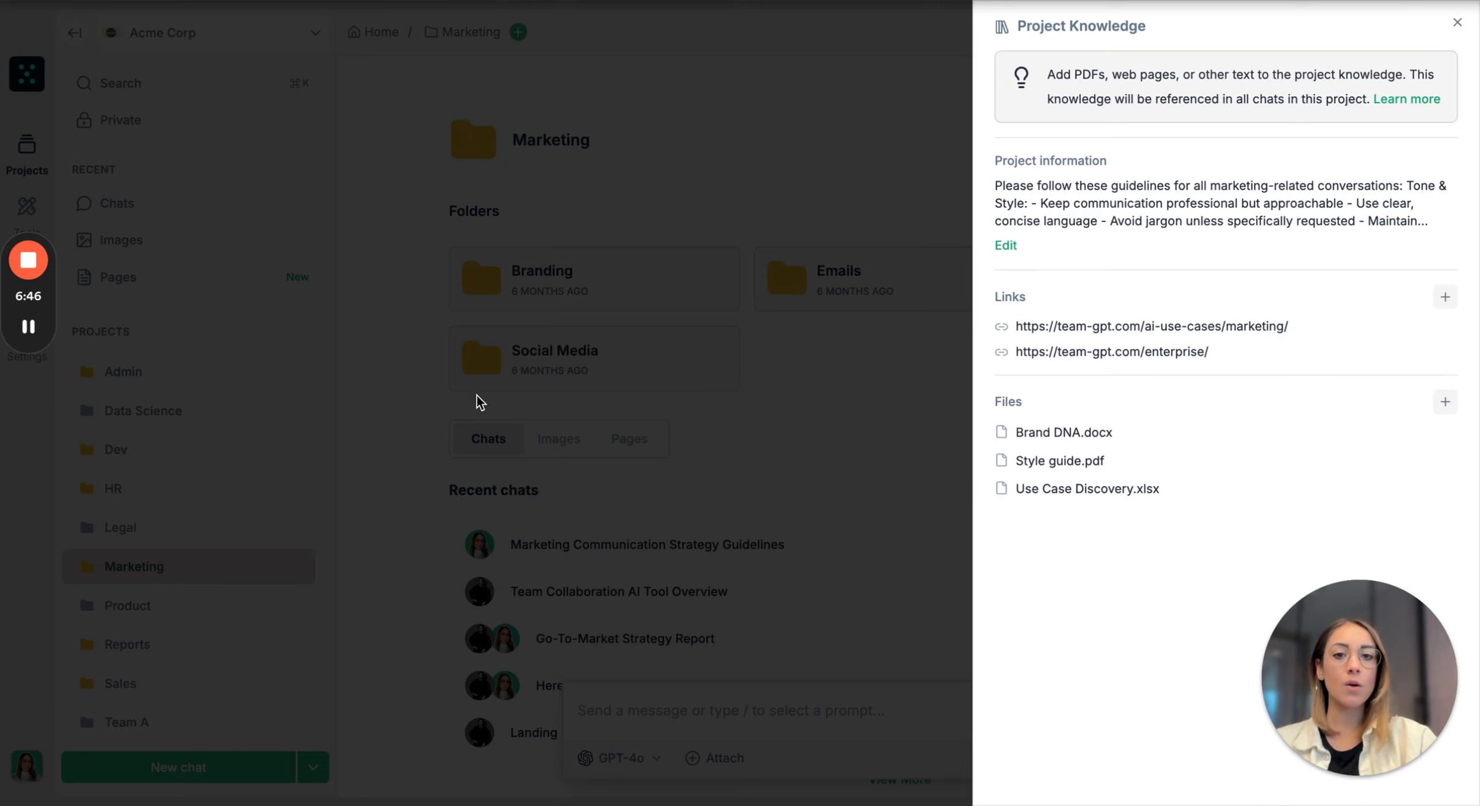
{"action": "left_click", "coordinate": [538, 386]}
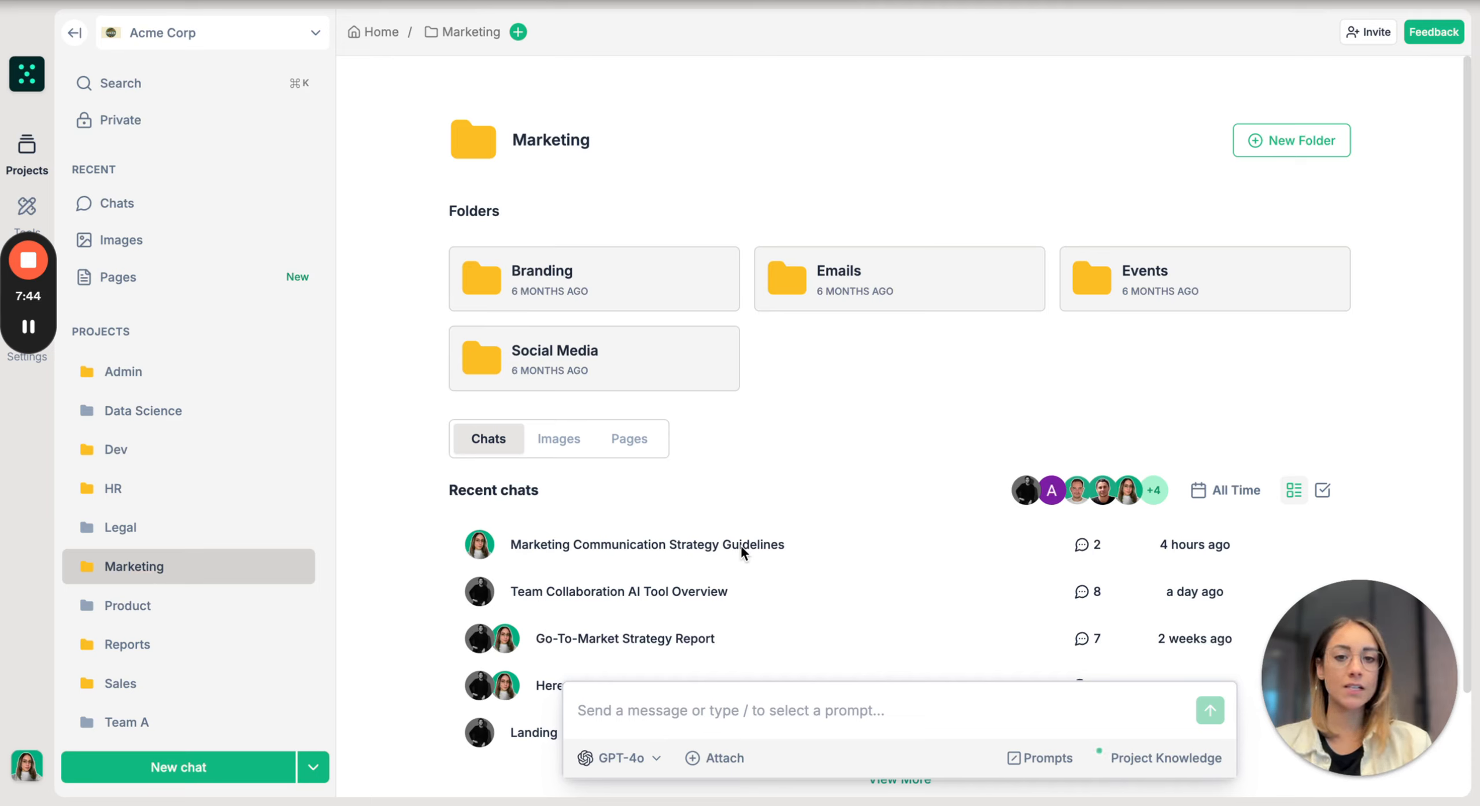
- Send the chat message "Summarize Team-GPT's brand guidelines" in the Marketing project
{"action": "left_click", "coordinate": [724, 715]}
{"action": "type", "text": "Sum"}
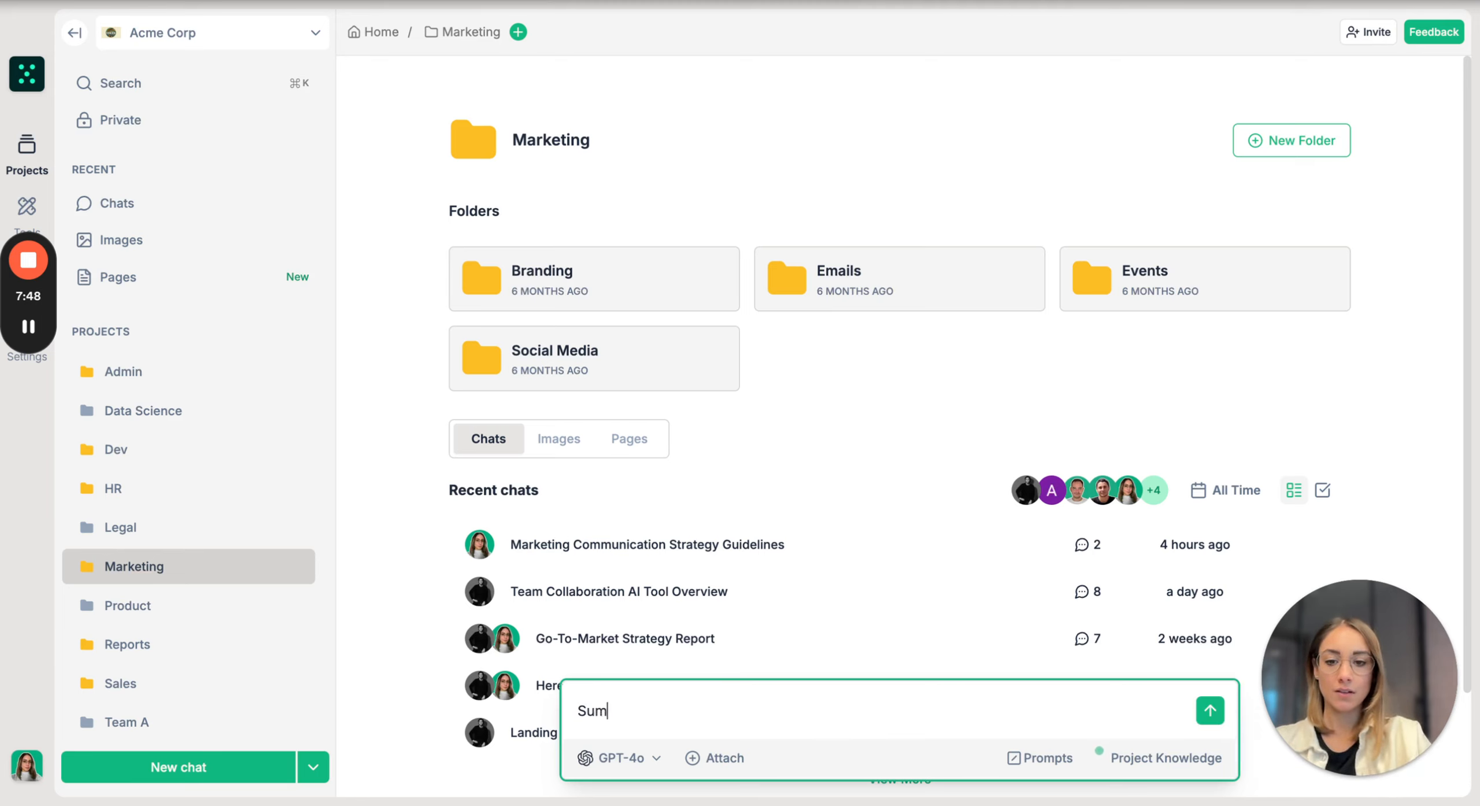
{"action": "type", "text": "marice"}
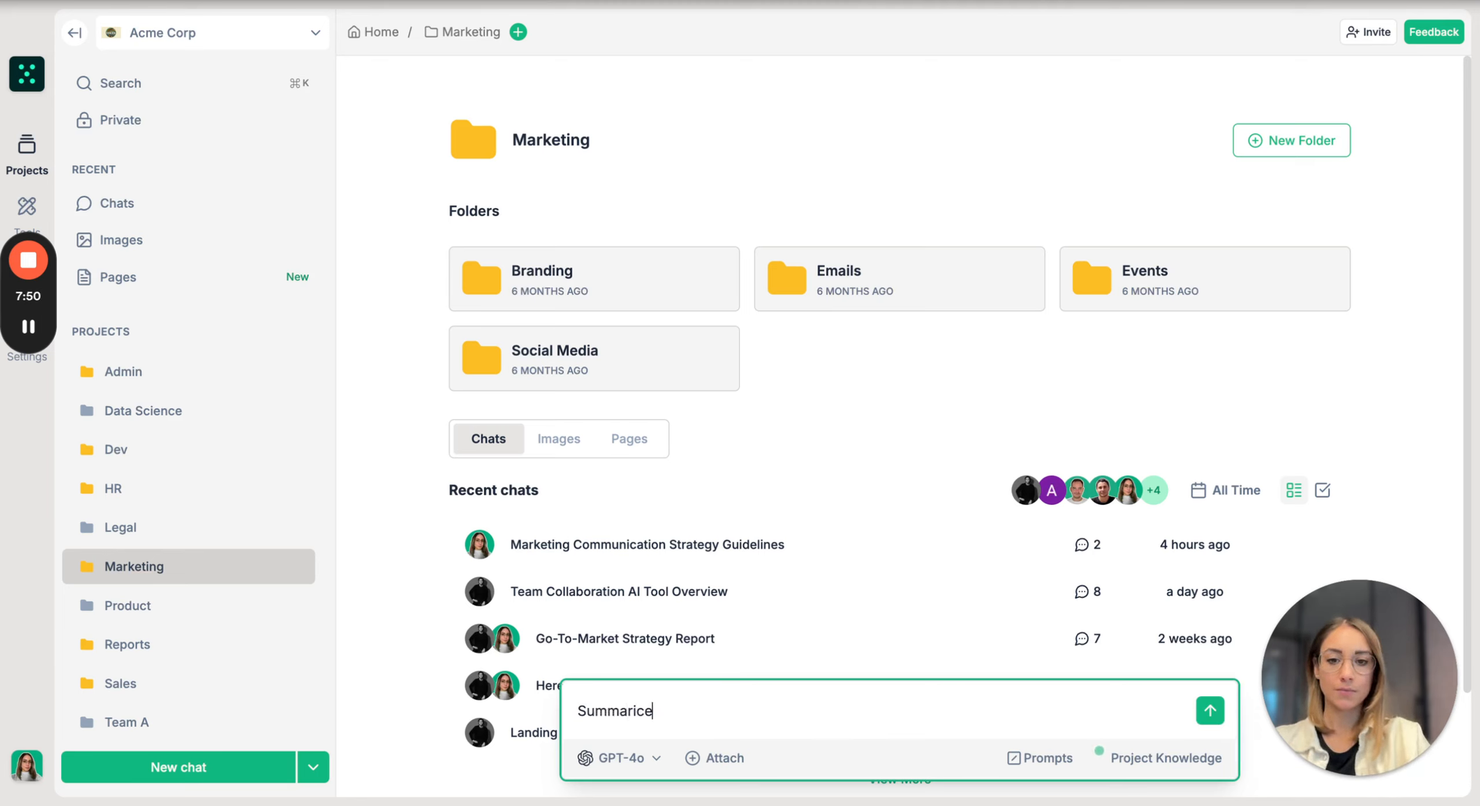
{"action": "key", "text": "BackSpace"}
{"action": "key", "text": "BackSpace"}
{"action": "type", "text": "ze Team"}
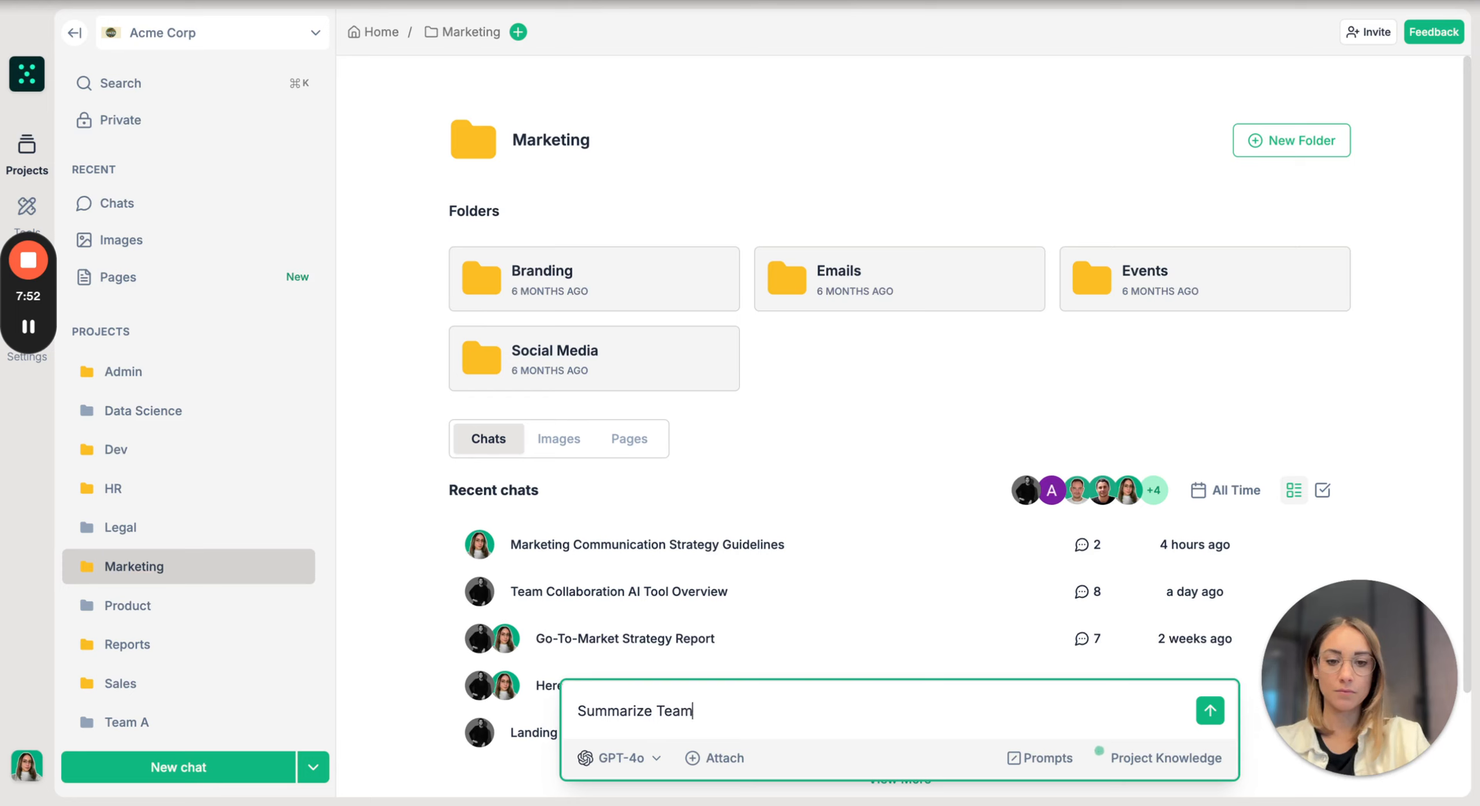
{"action": "type", "text": "-GPT's bra"}
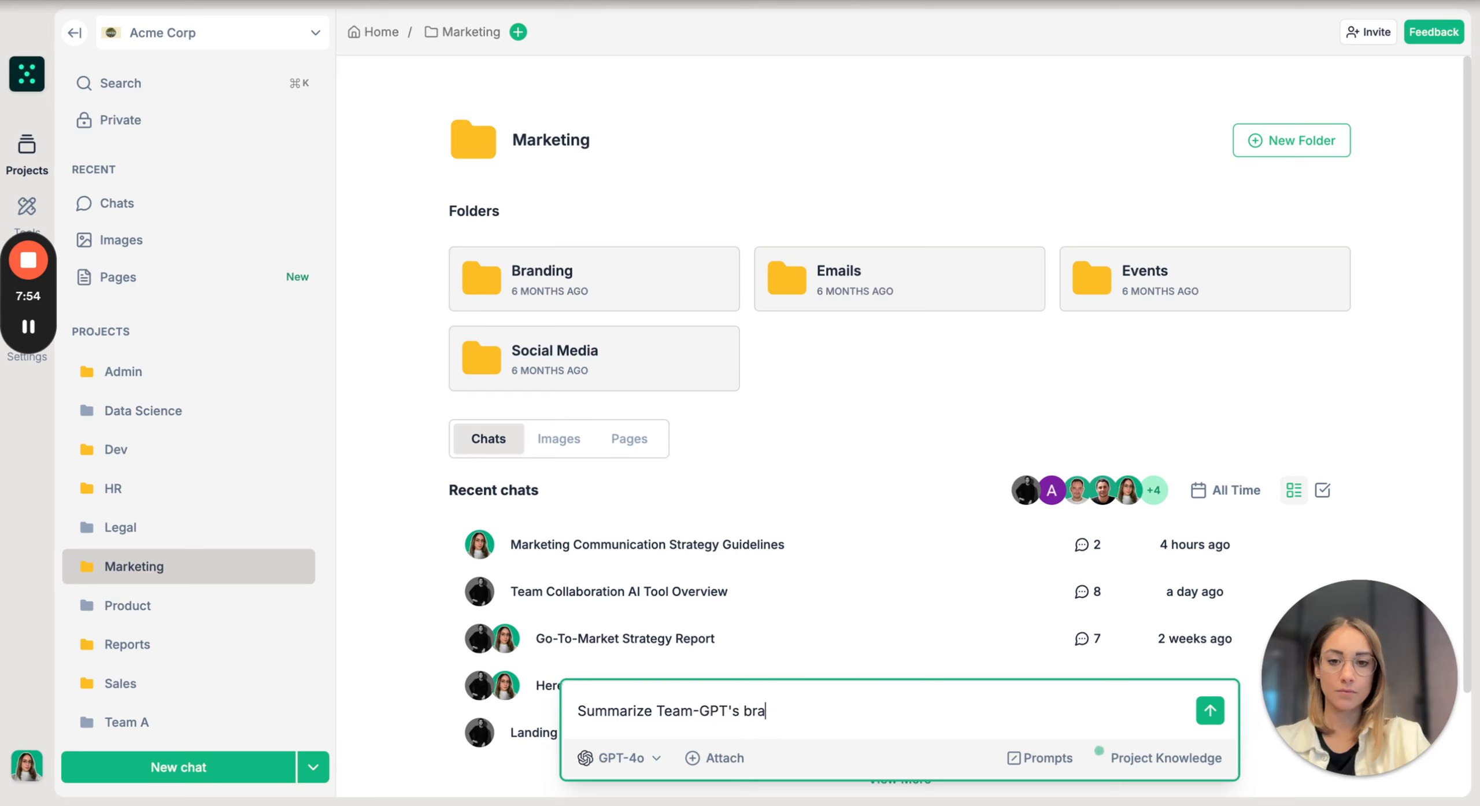
{"action": "type", "text": "nd guideli"}
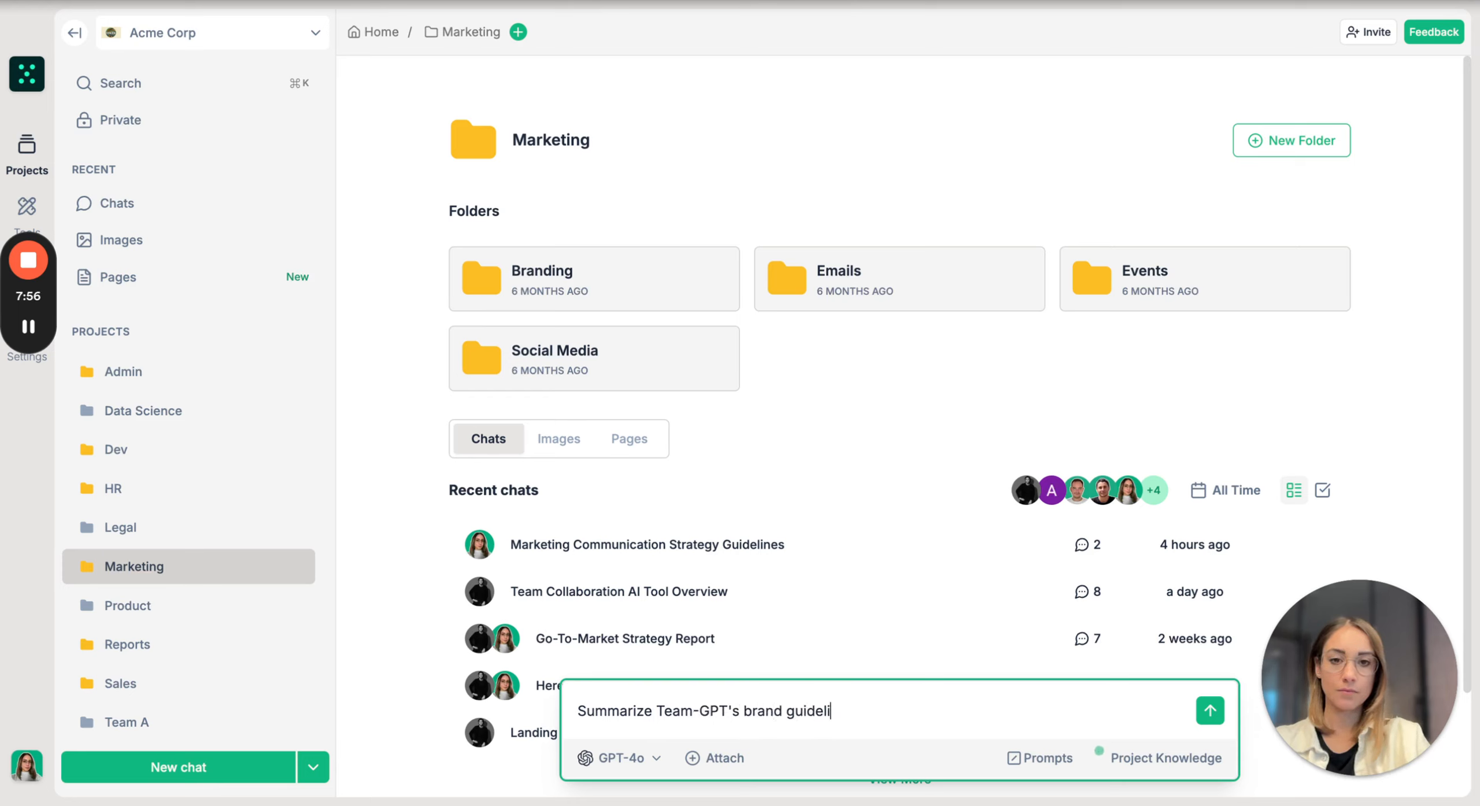
{"action": "type", "text": "nes"}
{"action": "key", "text": "Return"}
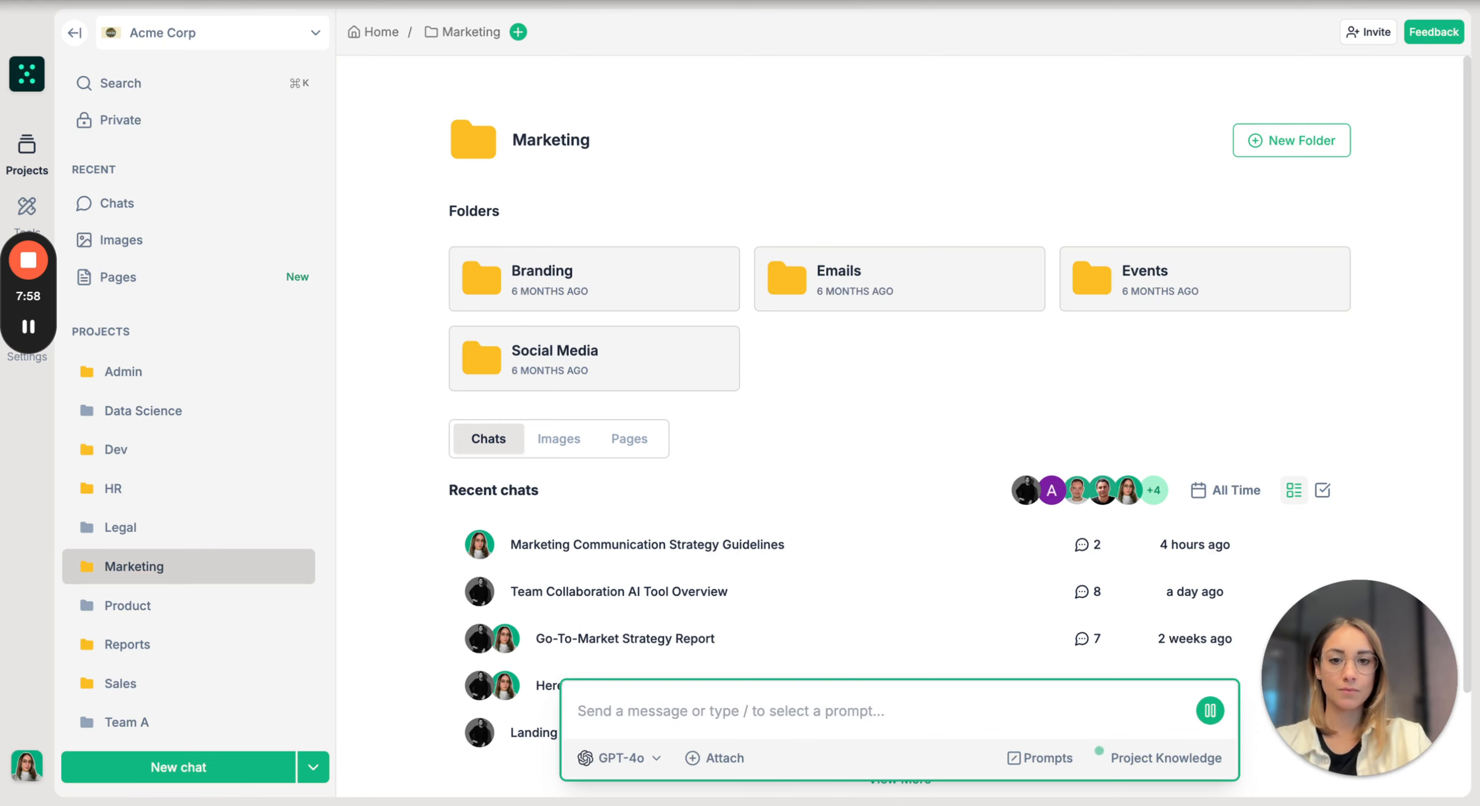